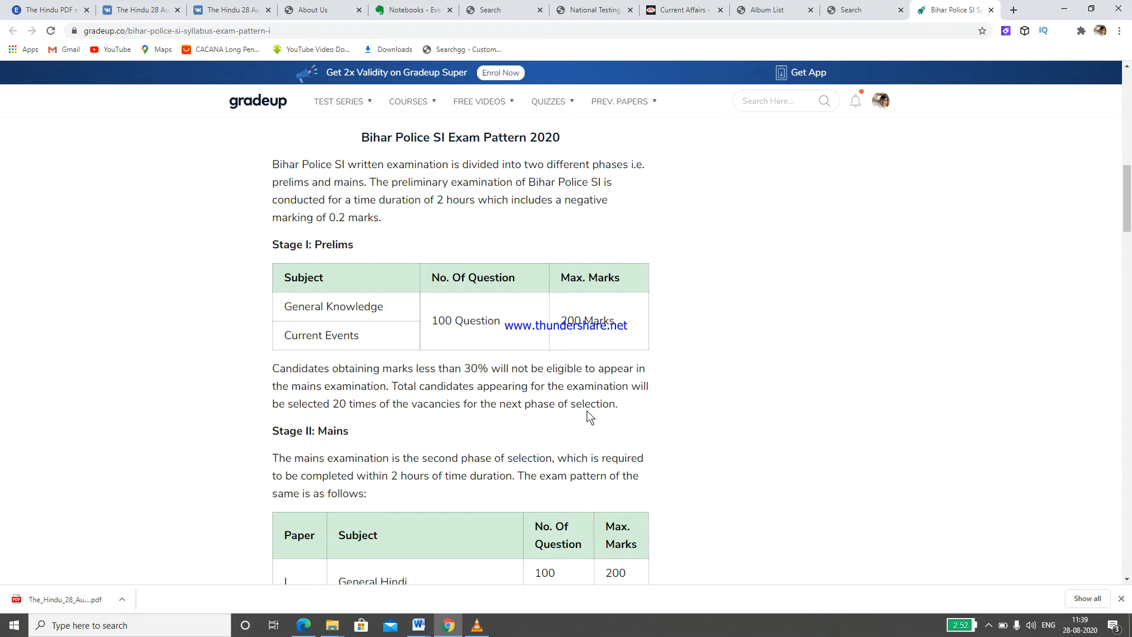
{"action": "scroll", "coordinate": [588, 417], "scroll_direction": "down", "scroll_amount": 2}
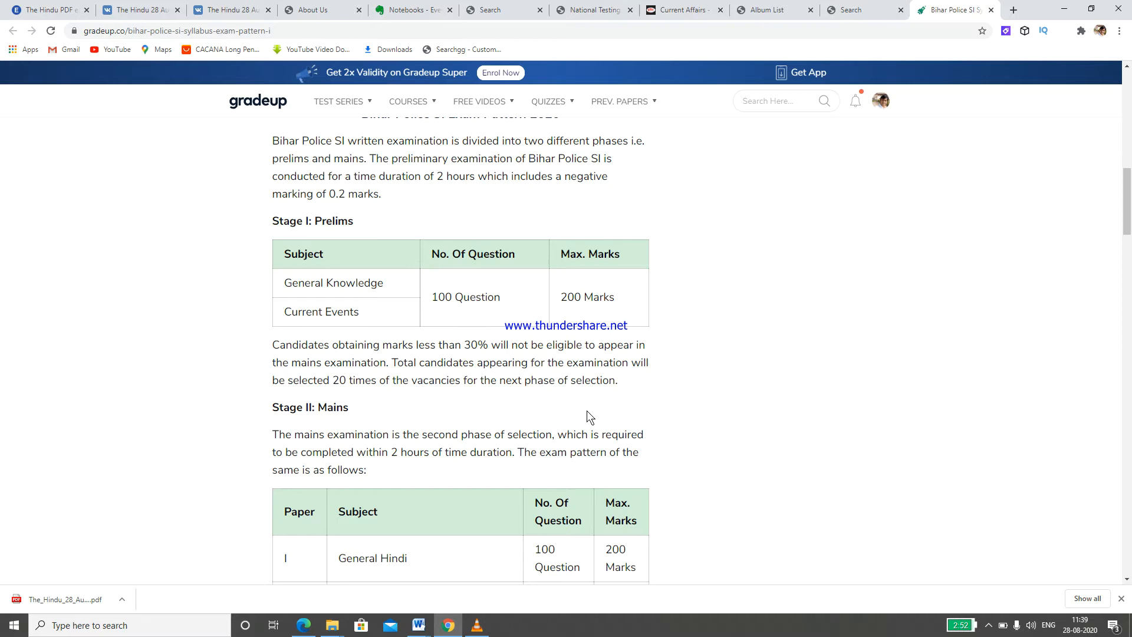
{"action": "scroll", "coordinate": [588, 417], "scroll_direction": "down", "scroll_amount": 2}
{"action": "scroll", "coordinate": [588, 417], "scroll_direction": "down", "scroll_amount": 3}
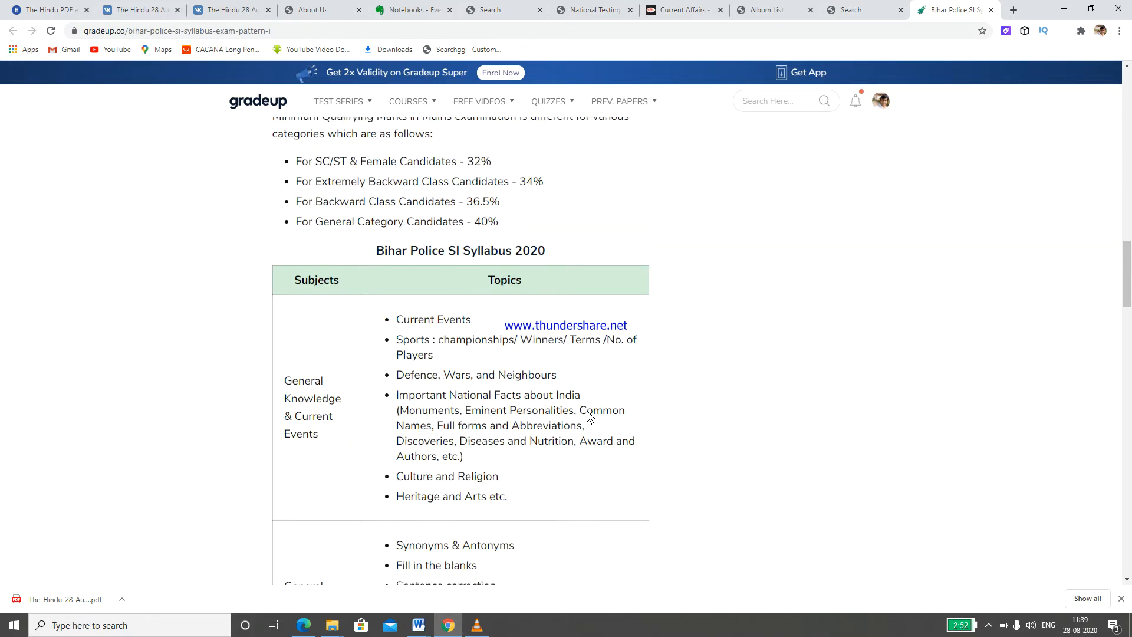
{"action": "scroll", "coordinate": [588, 417], "scroll_direction": "up", "scroll_amount": 3}
{"action": "scroll", "coordinate": [588, 417], "scroll_direction": "up", "scroll_amount": 5}
{"action": "scroll", "coordinate": [589, 417], "scroll_direction": "up", "scroll_amount": 3}
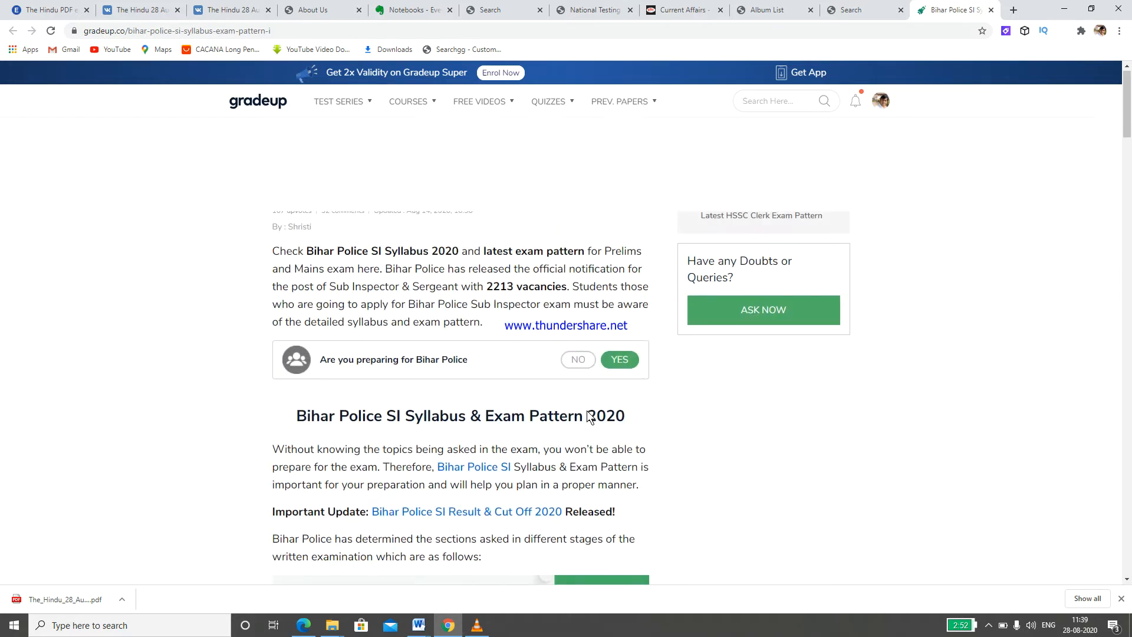
{"action": "scroll", "coordinate": [588, 416], "scroll_direction": "down", "scroll_amount": 1}
{"action": "scroll", "coordinate": [589, 417], "scroll_direction": "down", "scroll_amount": 4}
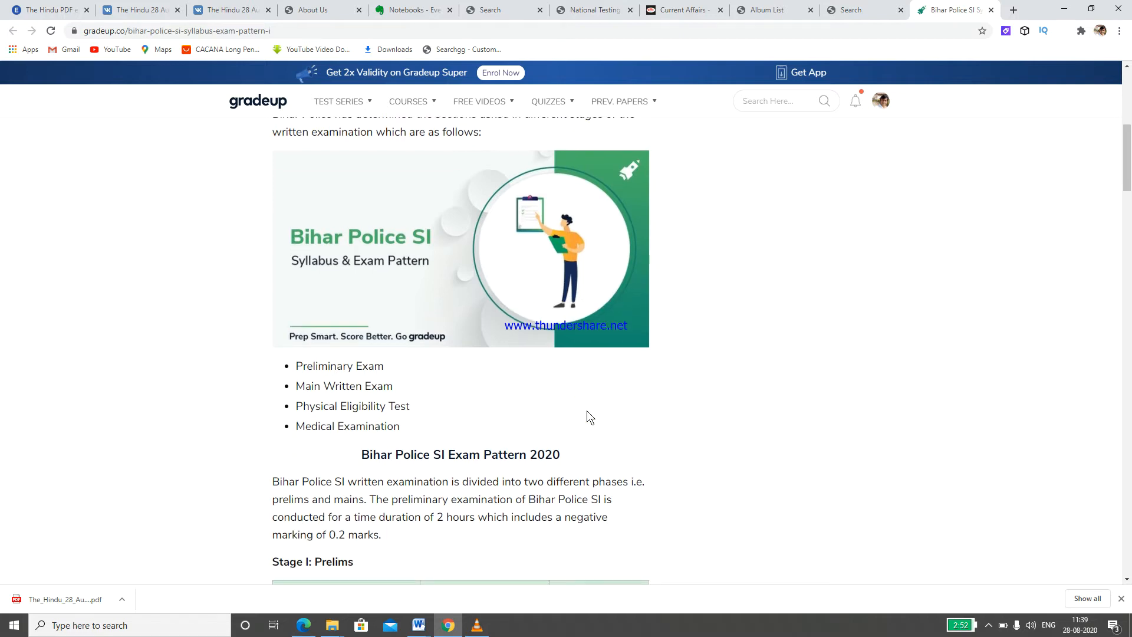
{"action": "scroll", "coordinate": [589, 416], "scroll_direction": "down", "scroll_amount": 2}
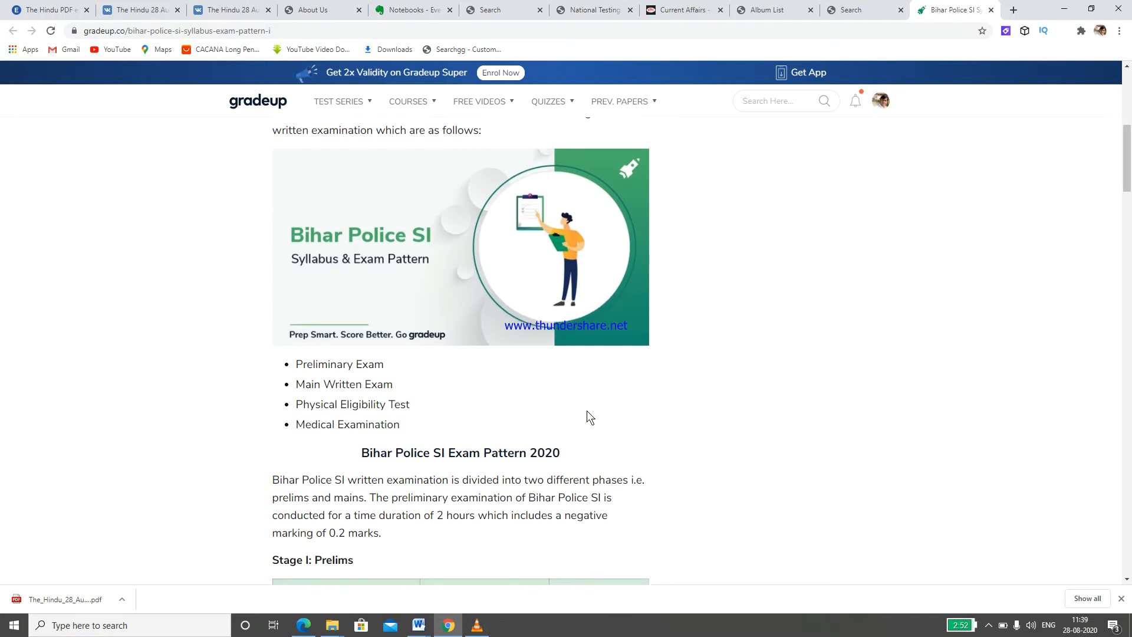
{"action": "scroll", "coordinate": [588, 417], "scroll_direction": "down", "scroll_amount": 1}
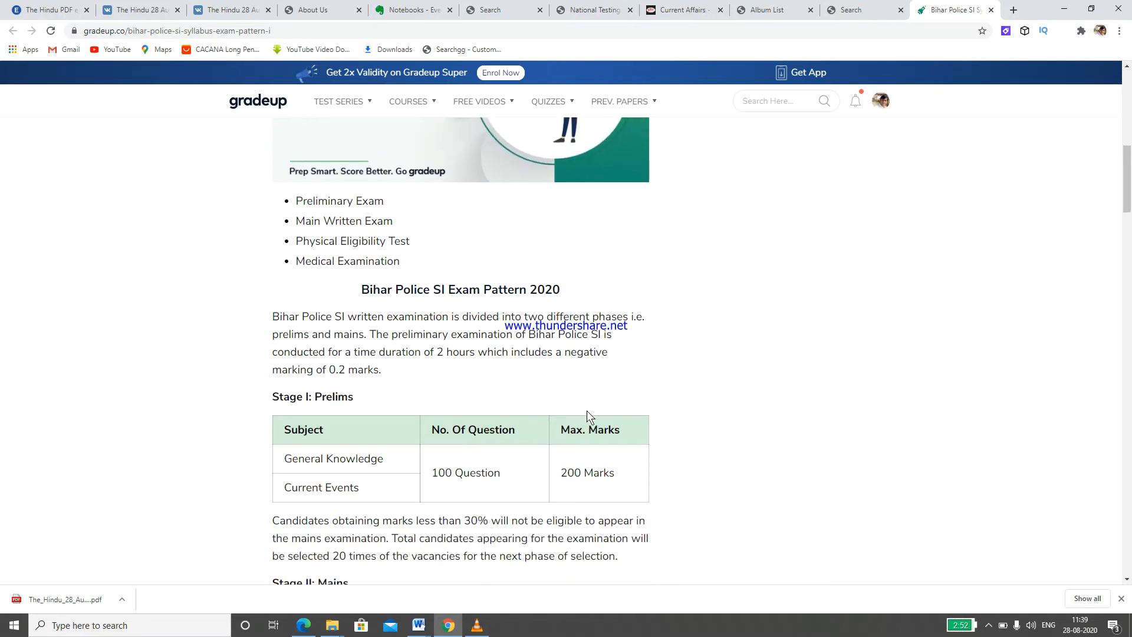
{"action": "scroll", "coordinate": [588, 417], "scroll_direction": "down", "scroll_amount": 1}
{"action": "scroll", "coordinate": [589, 417], "scroll_direction": "down", "scroll_amount": 1}
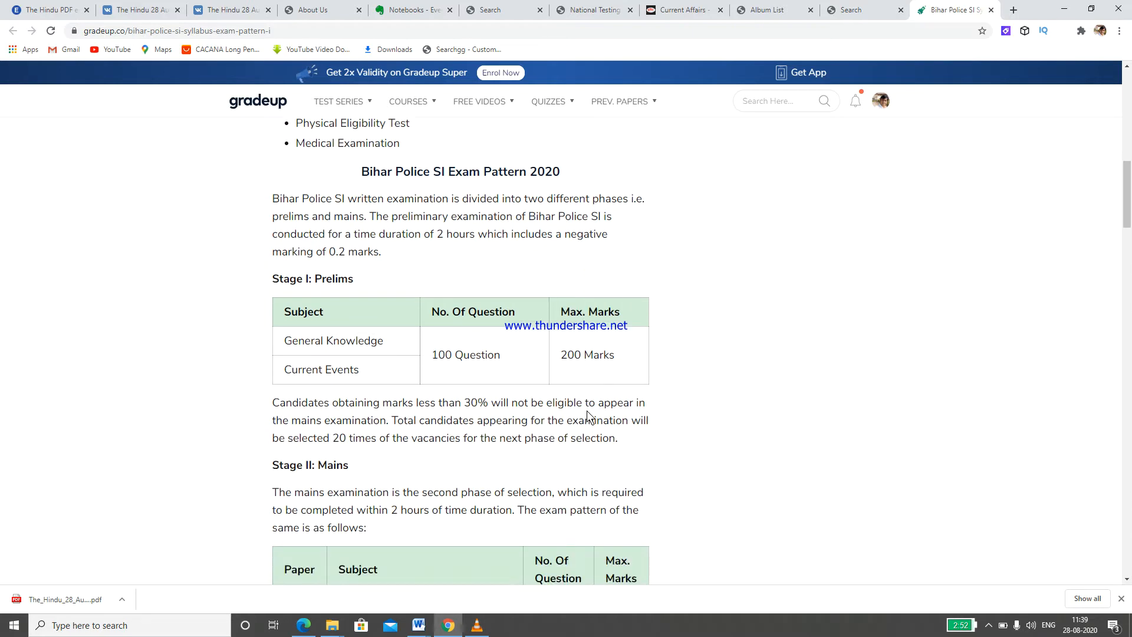
{"action": "scroll", "coordinate": [588, 417], "scroll_direction": "down", "scroll_amount": 1}
{"action": "scroll", "coordinate": [588, 417], "scroll_direction": "down", "scroll_amount": 1}
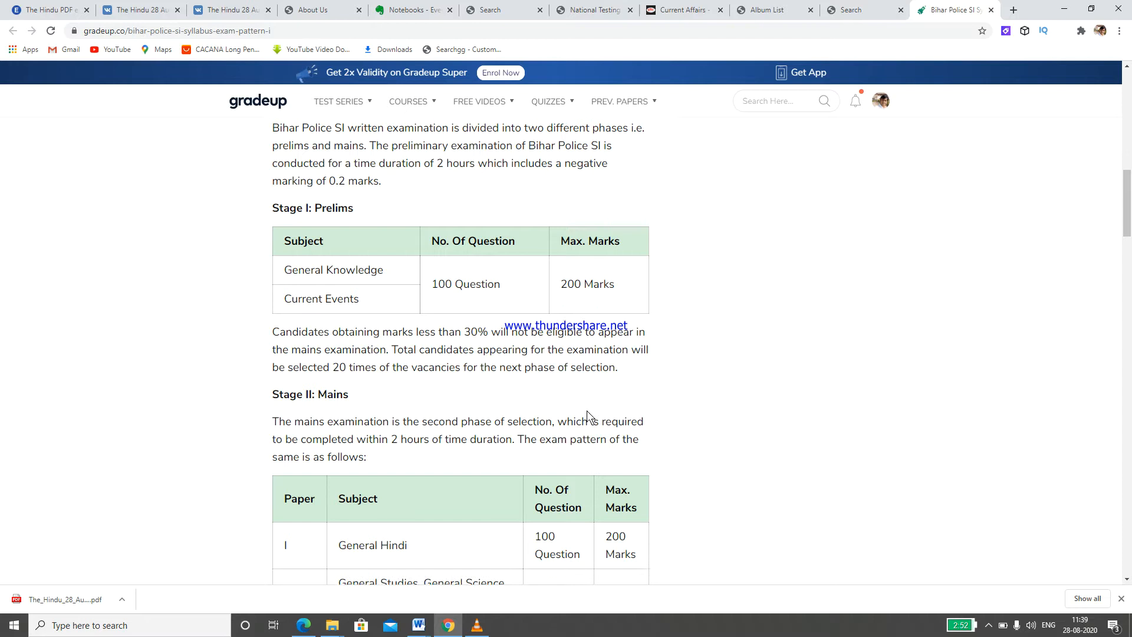
{"action": "scroll", "coordinate": [588, 417], "scroll_direction": "down", "scroll_amount": 1}
{"action": "scroll", "coordinate": [589, 417], "scroll_direction": "down", "scroll_amount": 1}
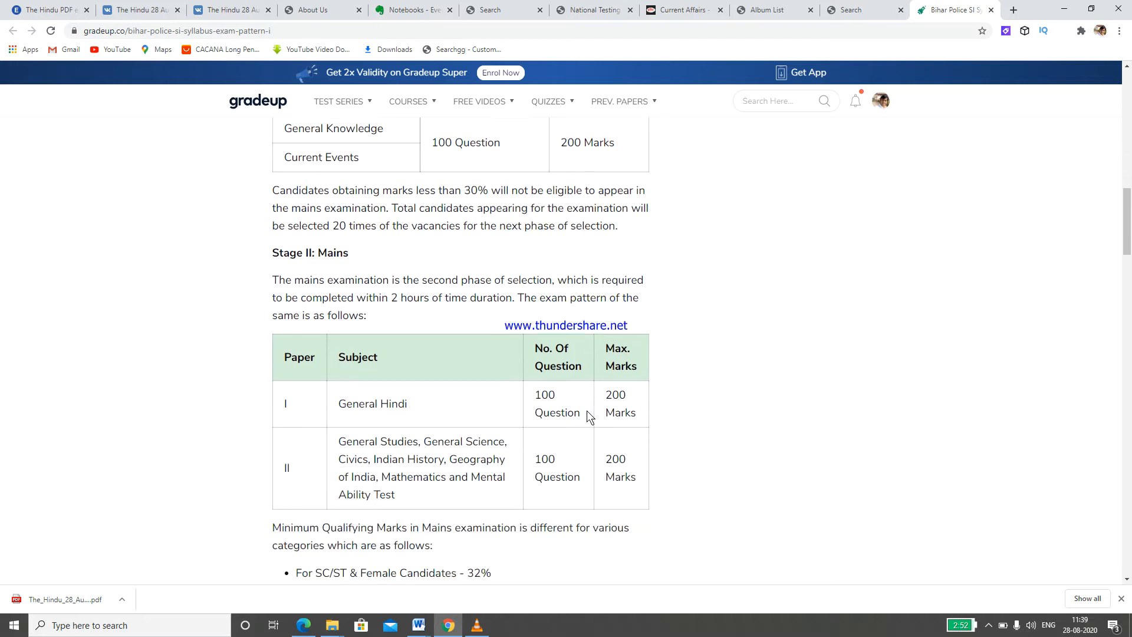
{"action": "scroll", "coordinate": [588, 417], "scroll_direction": "down", "scroll_amount": 1}
{"action": "scroll", "coordinate": [588, 417], "scroll_direction": "down", "scroll_amount": 1}
{"action": "scroll", "coordinate": [588, 416], "scroll_direction": "down", "scroll_amount": 1}
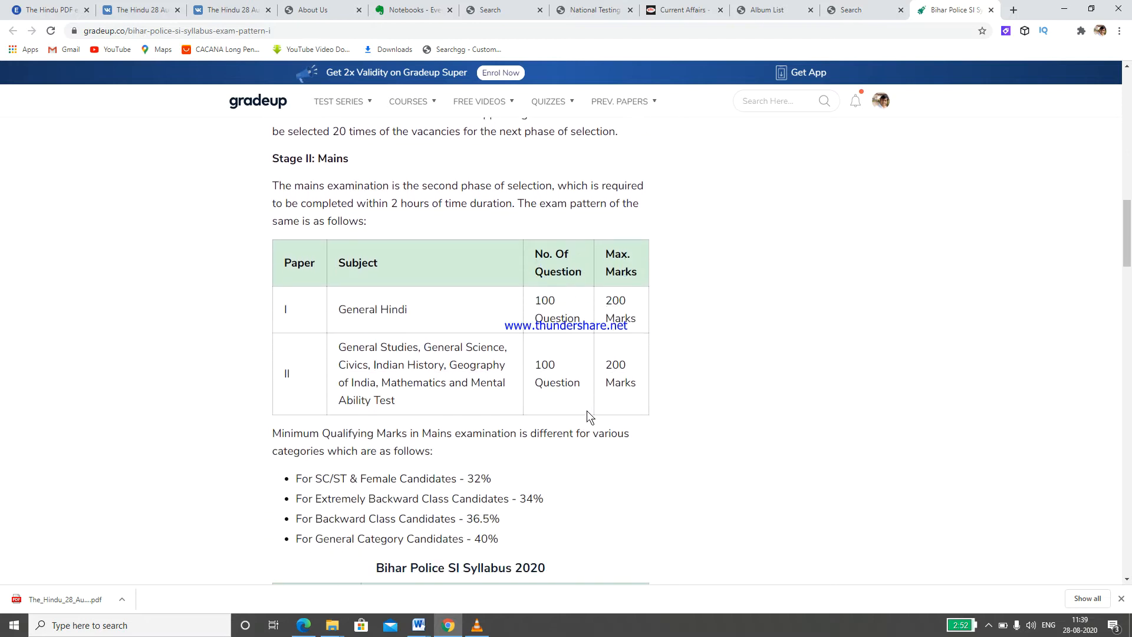
{"action": "scroll", "coordinate": [588, 417], "scroll_direction": "down", "scroll_amount": 1}
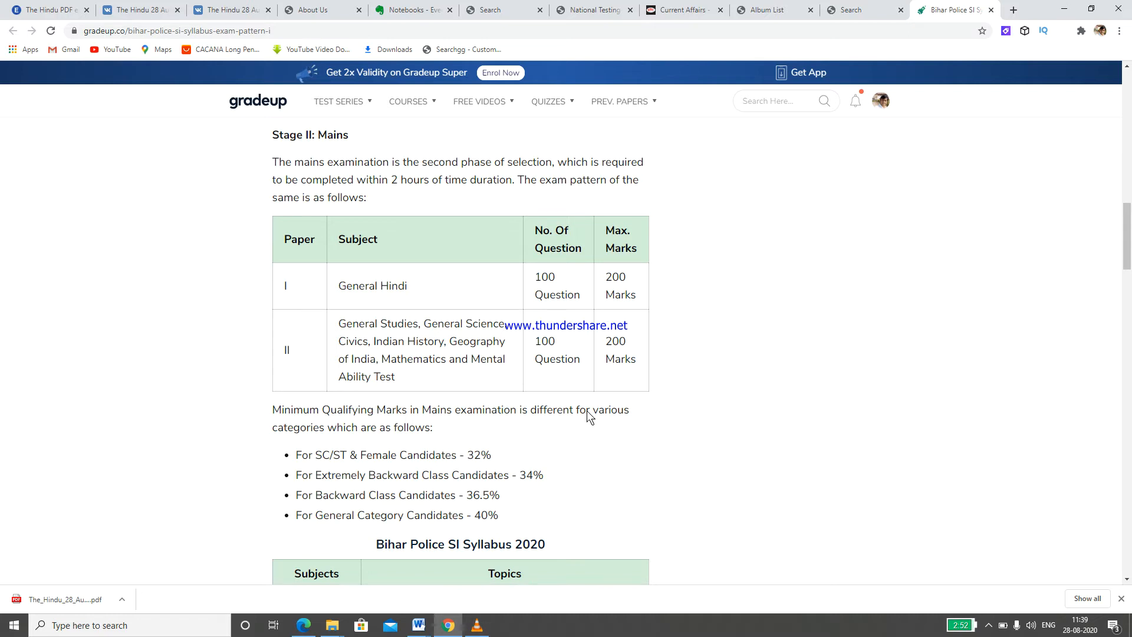
{"action": "scroll", "coordinate": [589, 417], "scroll_direction": "down", "scroll_amount": 1}
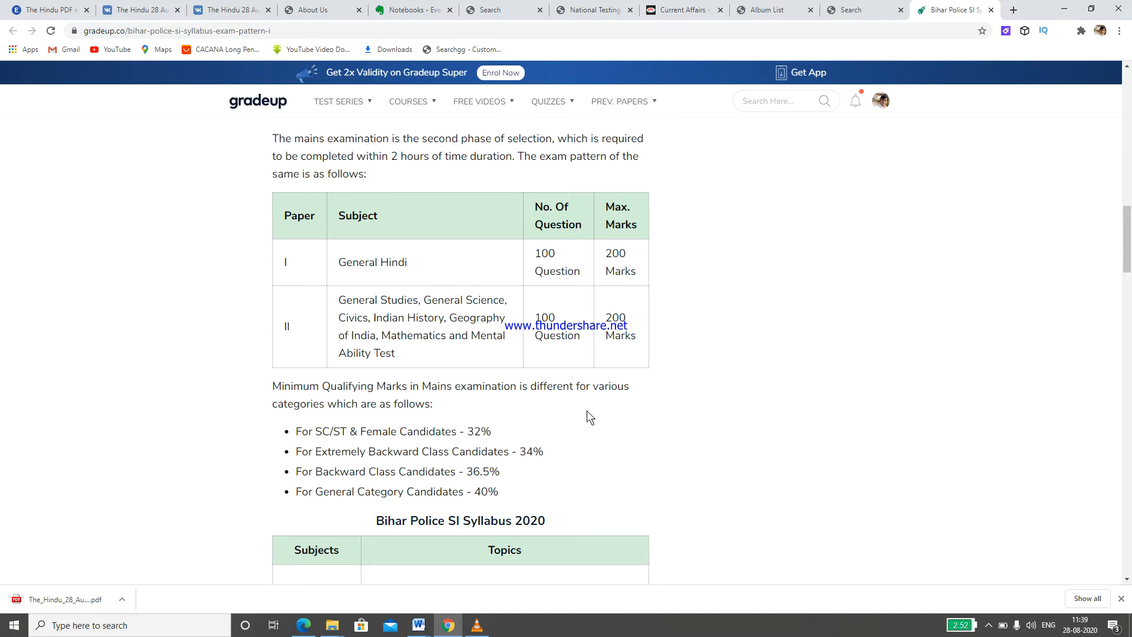
{"action": "scroll", "coordinate": [589, 417], "scroll_direction": "down", "scroll_amount": 2}
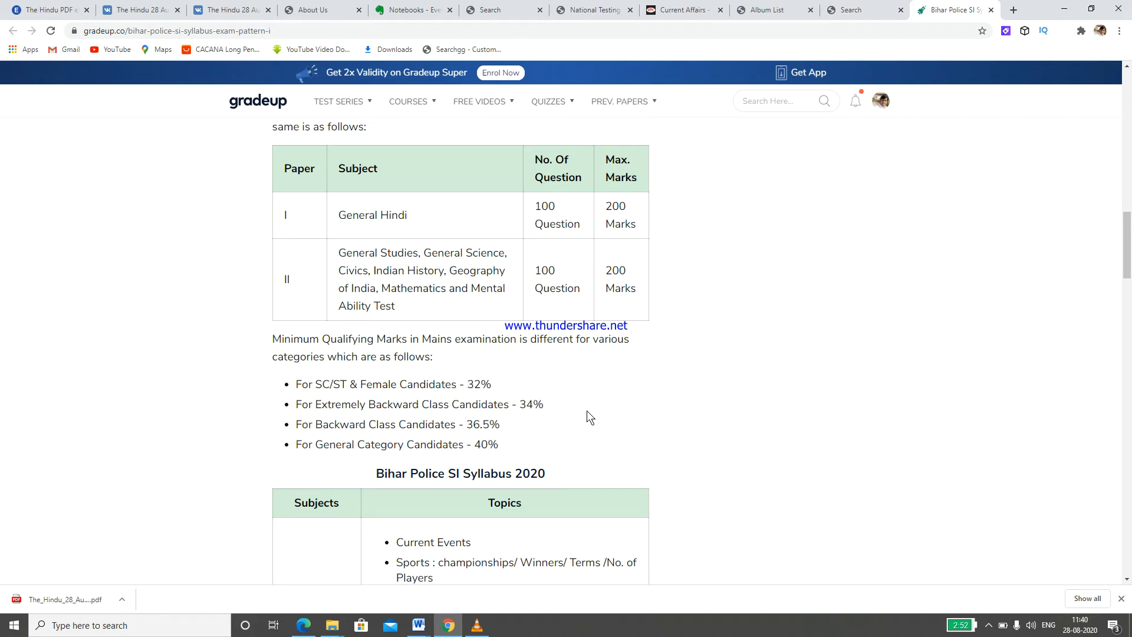
{"action": "scroll", "coordinate": [588, 417], "scroll_direction": "down", "scroll_amount": 1}
{"action": "scroll", "coordinate": [588, 417], "scroll_direction": "down", "scroll_amount": 1}
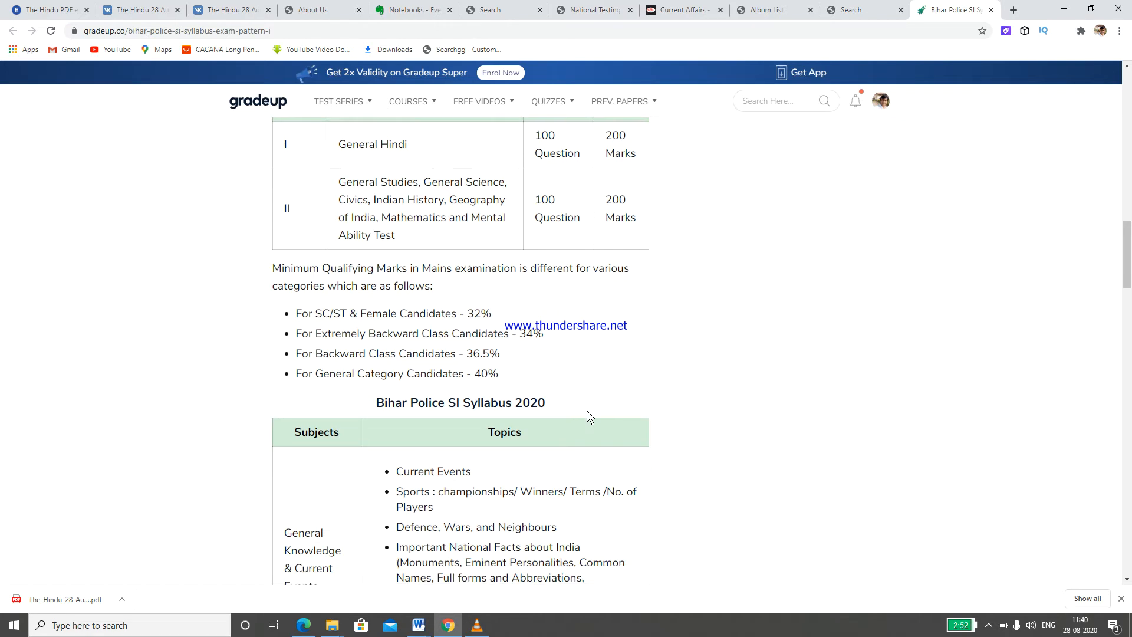
{"action": "scroll", "coordinate": [589, 416], "scroll_direction": "down", "scroll_amount": 1}
{"action": "scroll", "coordinate": [588, 417], "scroll_direction": "down", "scroll_amount": 1}
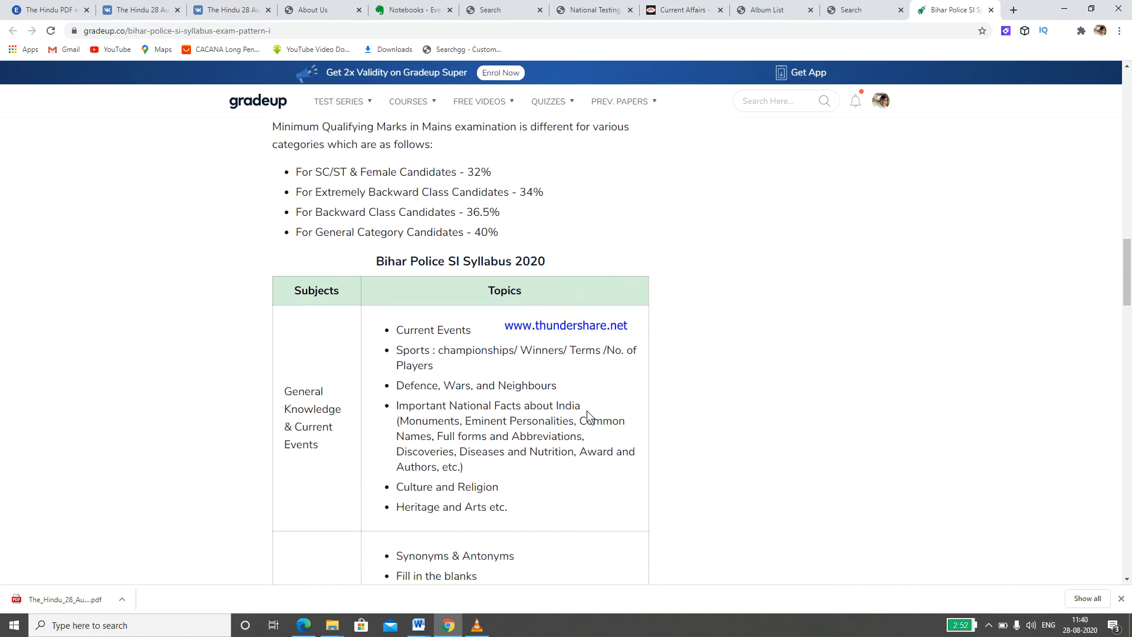
{"action": "scroll", "coordinate": [588, 416], "scroll_direction": "down", "scroll_amount": 1}
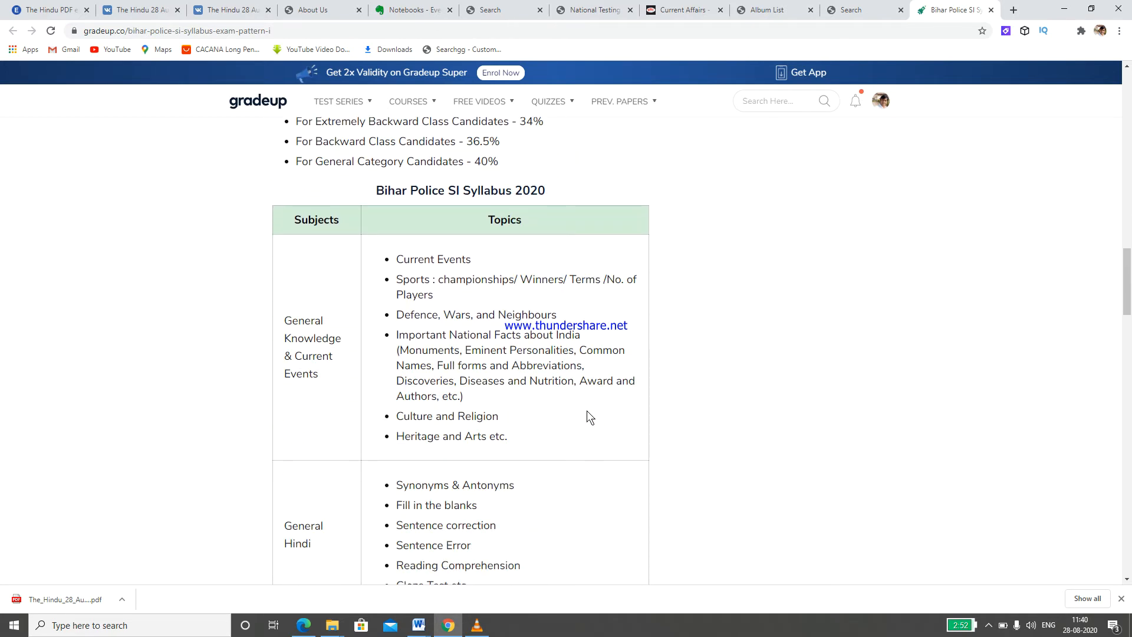
{"action": "scroll", "coordinate": [589, 417], "scroll_direction": "down", "scroll_amount": 1}
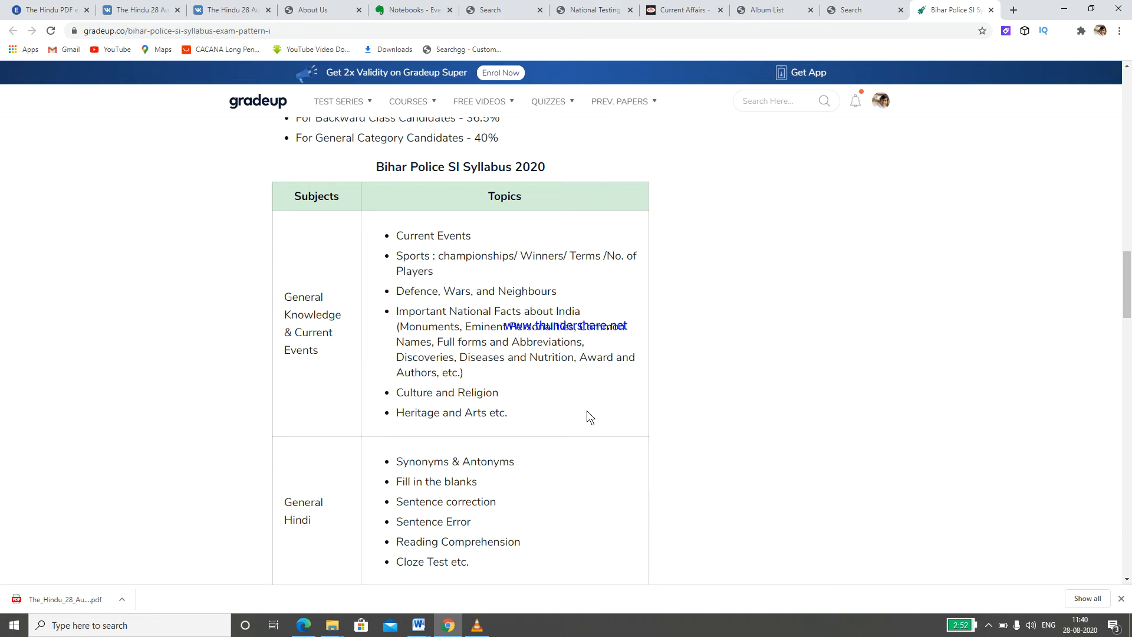
{"action": "scroll", "coordinate": [590, 419], "scroll_direction": "down", "scroll_amount": 1}
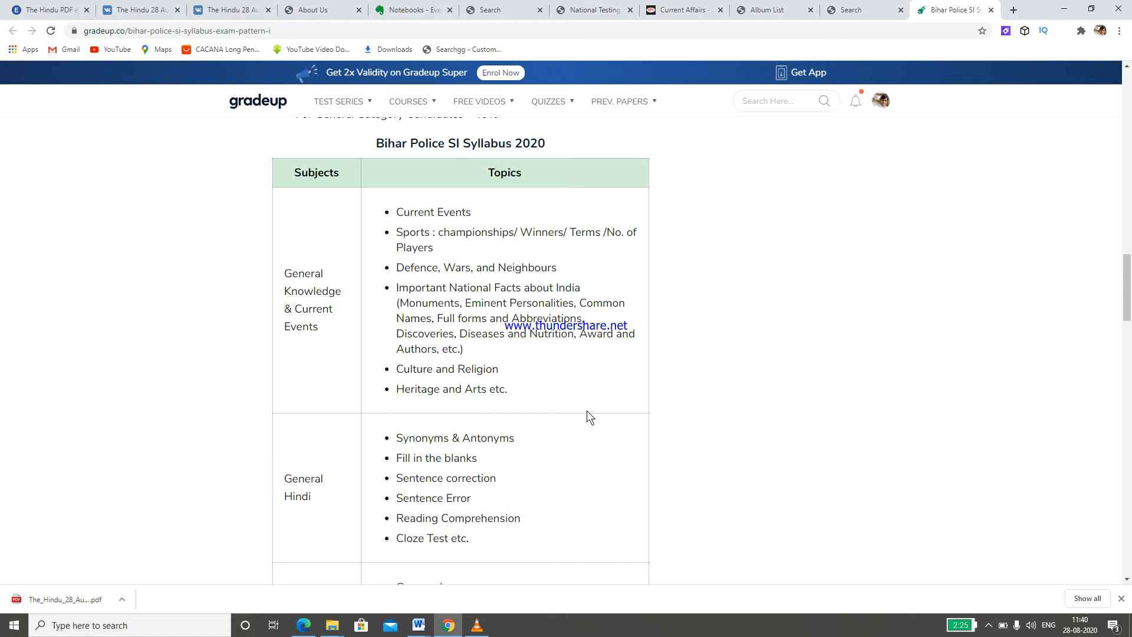
{"action": "scroll", "coordinate": [590, 417], "scroll_direction": "down", "scroll_amount": 2}
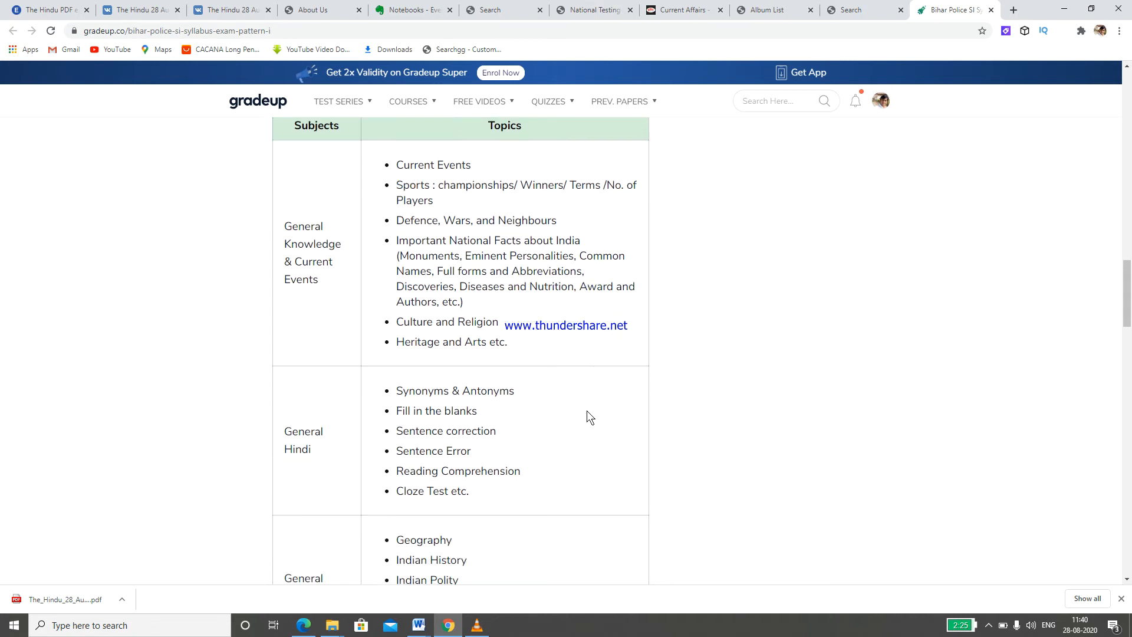
{"action": "scroll", "coordinate": [590, 417], "scroll_direction": "down", "scroll_amount": 1}
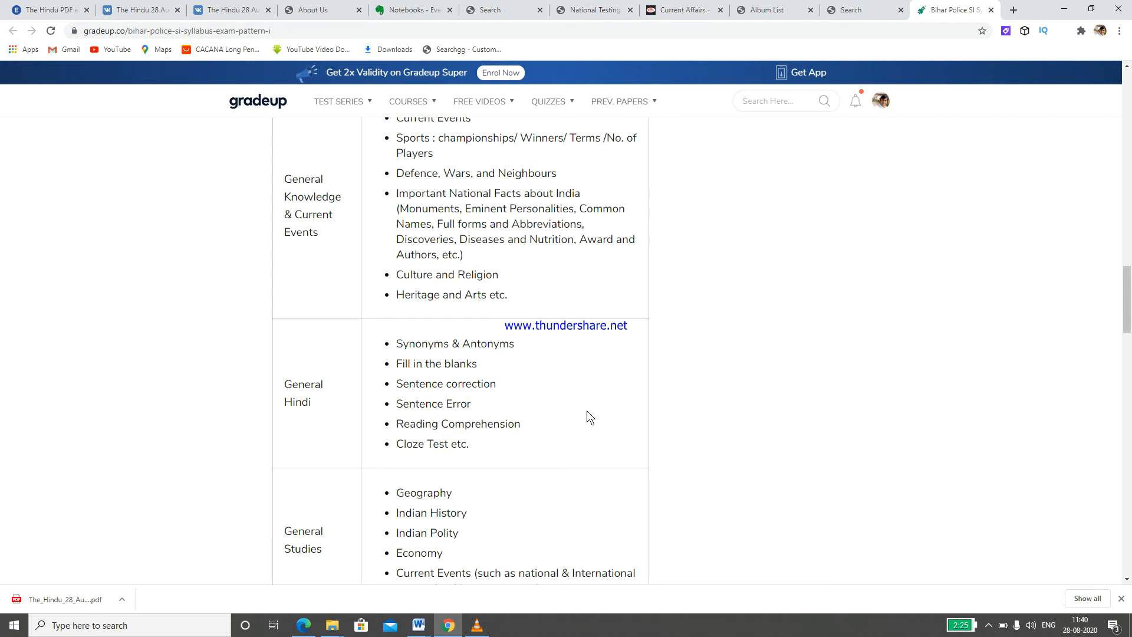
{"action": "scroll", "coordinate": [590, 418], "scroll_direction": "down", "scroll_amount": 1}
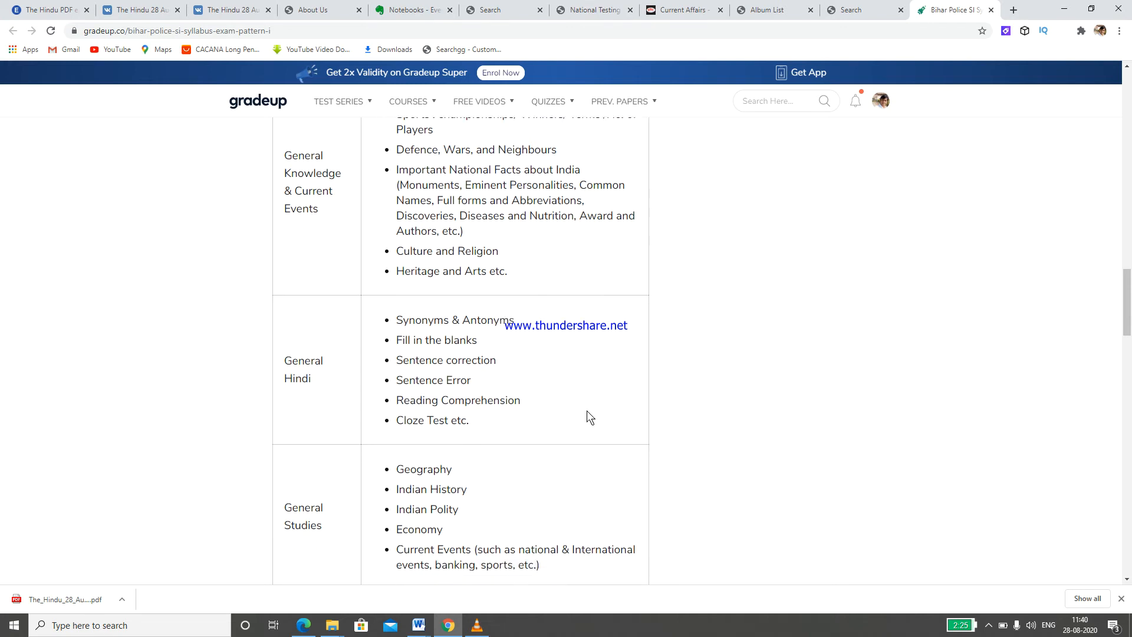
{"action": "scroll", "coordinate": [590, 418], "scroll_direction": "down", "scroll_amount": 1}
{"action": "scroll", "coordinate": [591, 418], "scroll_direction": "down", "scroll_amount": 1}
{"action": "scroll", "coordinate": [590, 418], "scroll_direction": "down", "scroll_amount": 1}
{"action": "scroll", "coordinate": [590, 417], "scroll_direction": "down", "scroll_amount": 1}
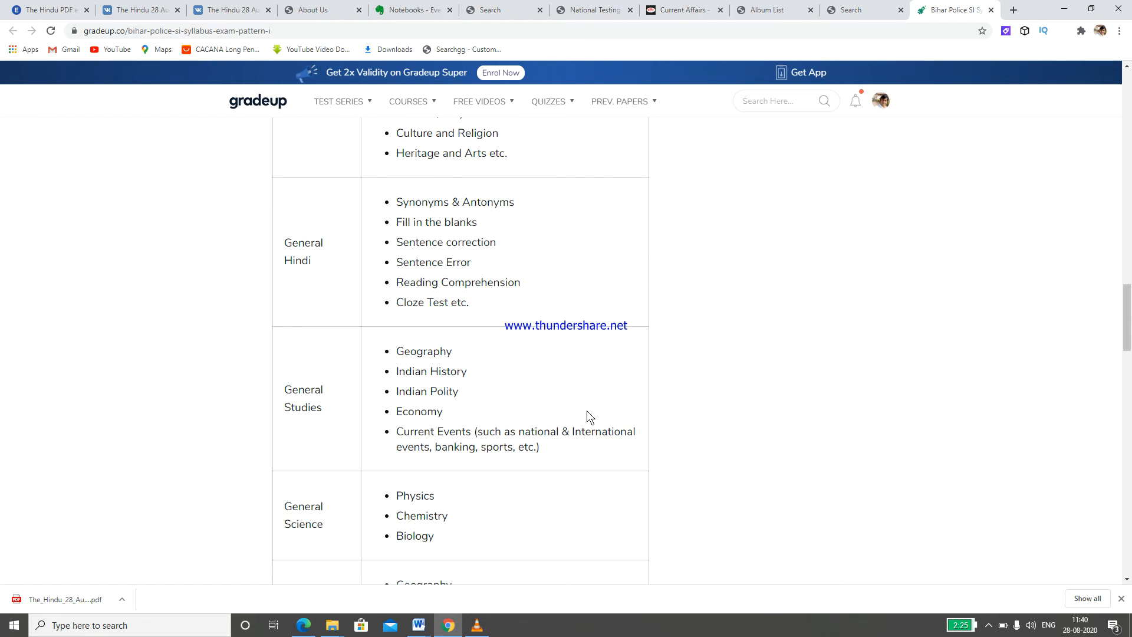
{"action": "scroll", "coordinate": [590, 418], "scroll_direction": "down", "scroll_amount": 1}
{"action": "scroll", "coordinate": [590, 418], "scroll_direction": "down", "scroll_amount": 1}
{"action": "scroll", "coordinate": [591, 417], "scroll_direction": "down", "scroll_amount": 2}
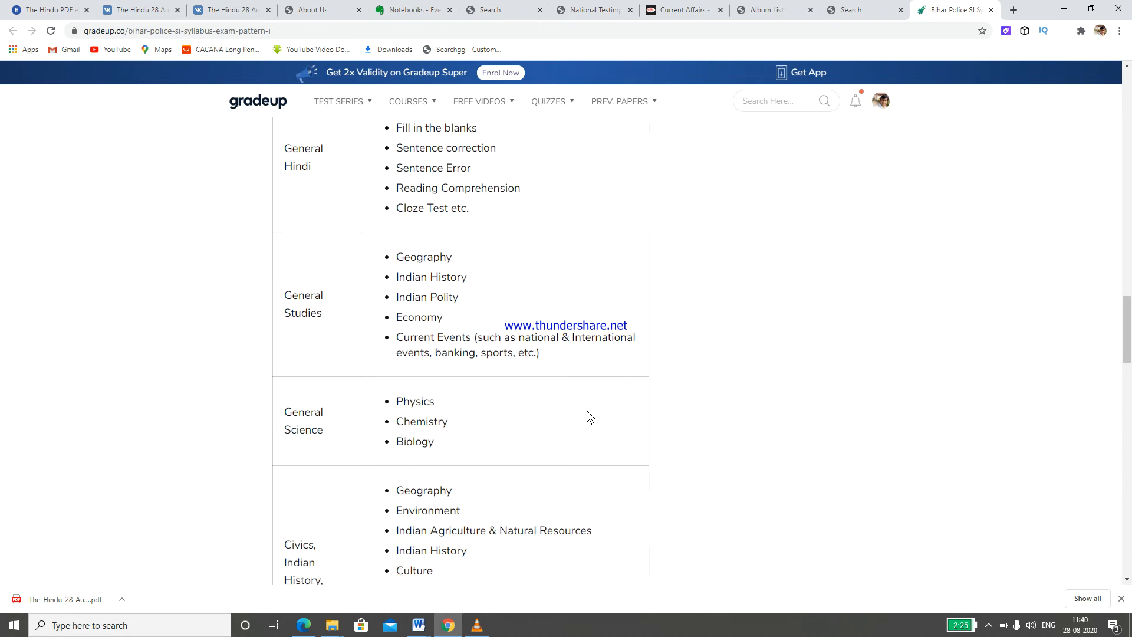
{"action": "scroll", "coordinate": [590, 418], "scroll_direction": "down", "scroll_amount": 1}
{"action": "scroll", "coordinate": [590, 418], "scroll_direction": "down", "scroll_amount": 1}
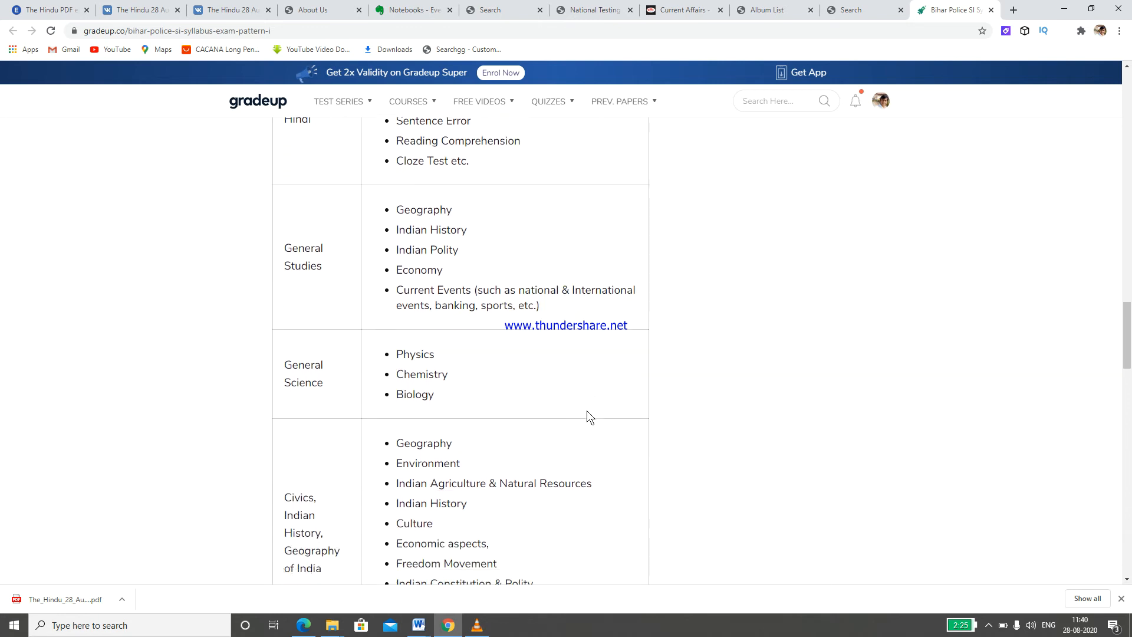
{"action": "scroll", "coordinate": [590, 418], "scroll_direction": "down", "scroll_amount": 1}
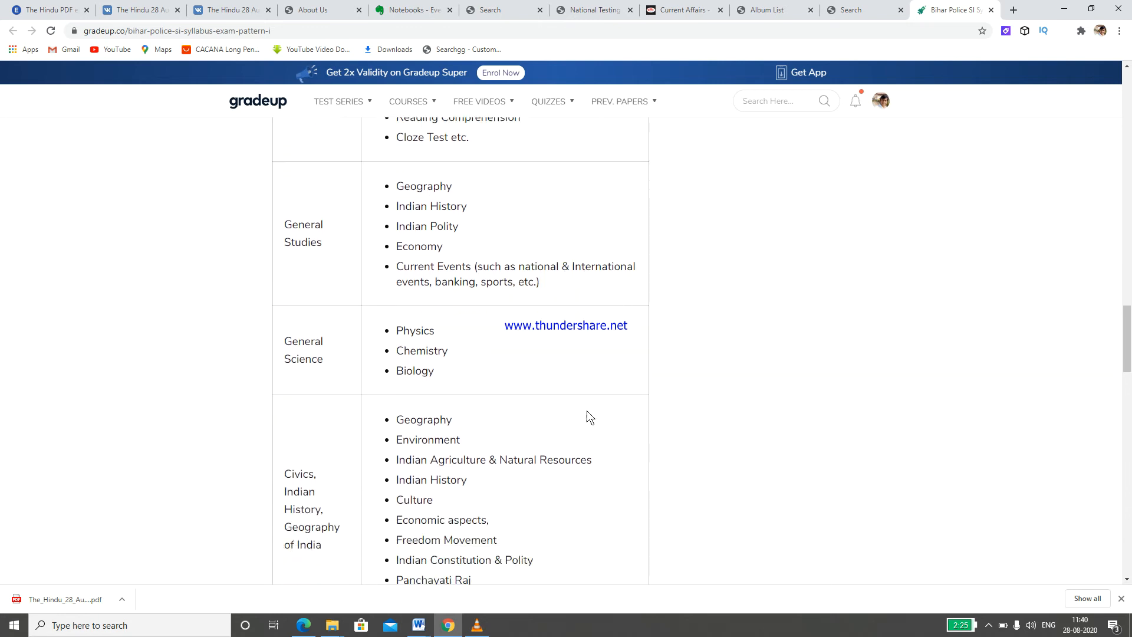
{"action": "scroll", "coordinate": [590, 418], "scroll_direction": "down", "scroll_amount": 1}
{"action": "scroll", "coordinate": [590, 418], "scroll_direction": "down", "scroll_amount": 1}
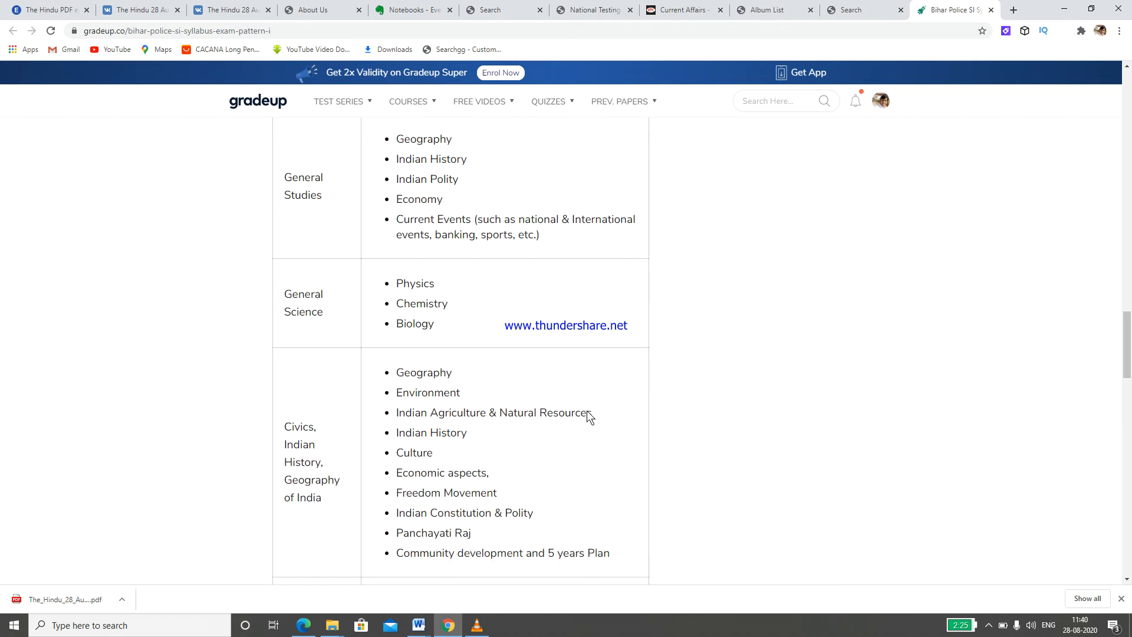
{"action": "scroll", "coordinate": [591, 418], "scroll_direction": "down", "scroll_amount": 2}
{"action": "scroll", "coordinate": [589, 417], "scroll_direction": "down", "scroll_amount": 1}
{"action": "scroll", "coordinate": [590, 418], "scroll_direction": "down", "scroll_amount": 2}
{"action": "scroll", "coordinate": [590, 417], "scroll_direction": "down", "scroll_amount": 1}
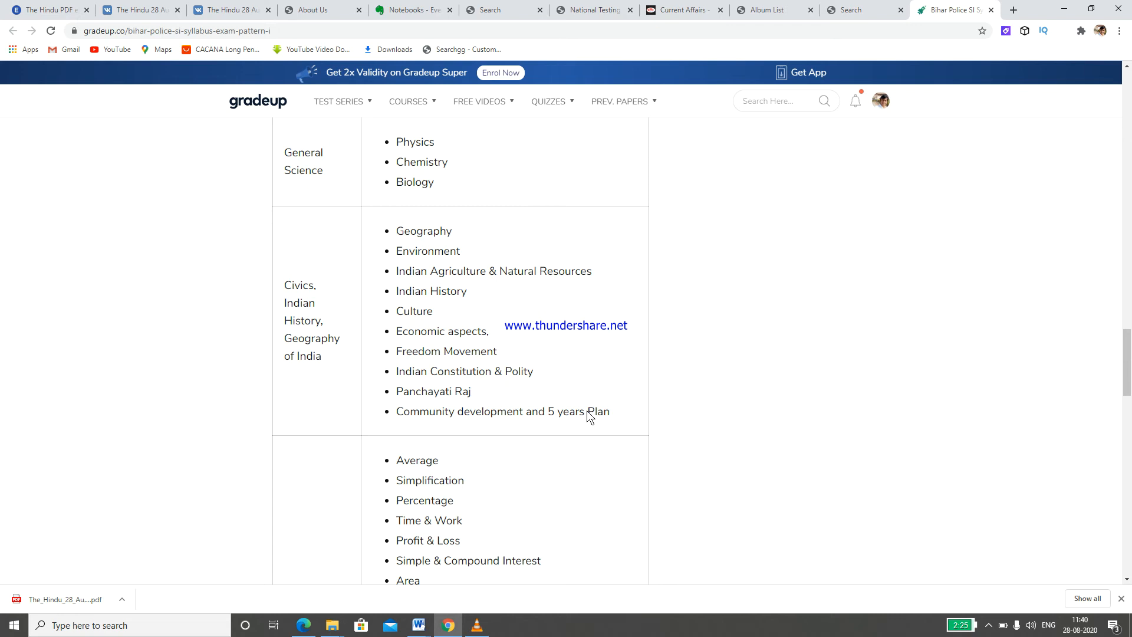
{"action": "scroll", "coordinate": [590, 418], "scroll_direction": "down", "scroll_amount": 1}
{"action": "scroll", "coordinate": [591, 418], "scroll_direction": "down", "scroll_amount": 1}
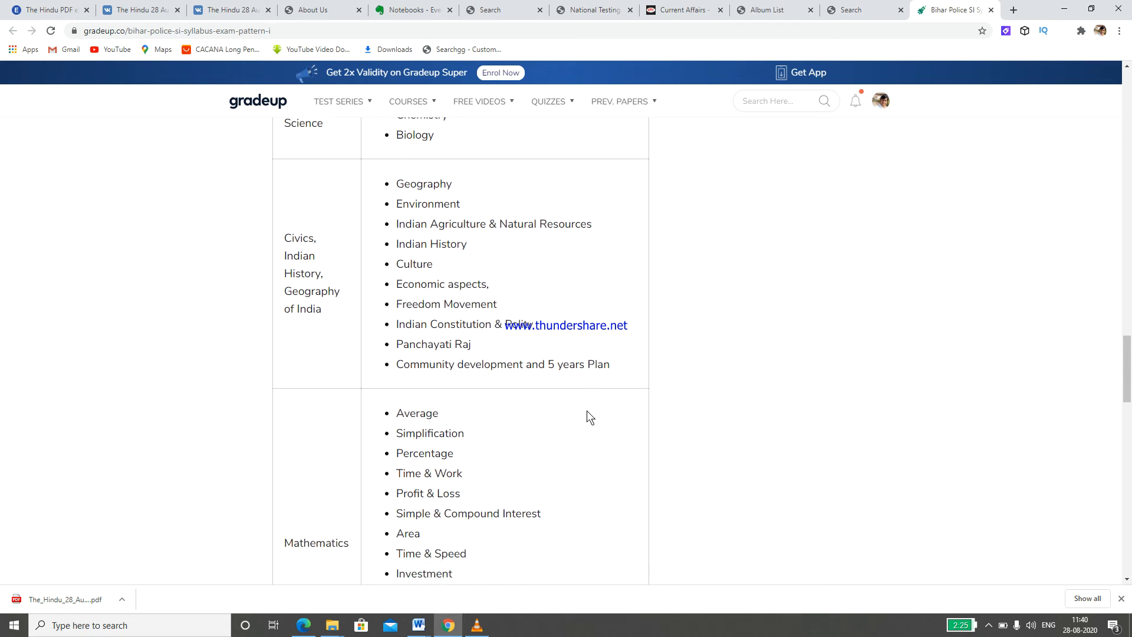
{"action": "scroll", "coordinate": [590, 417], "scroll_direction": "down", "scroll_amount": 1}
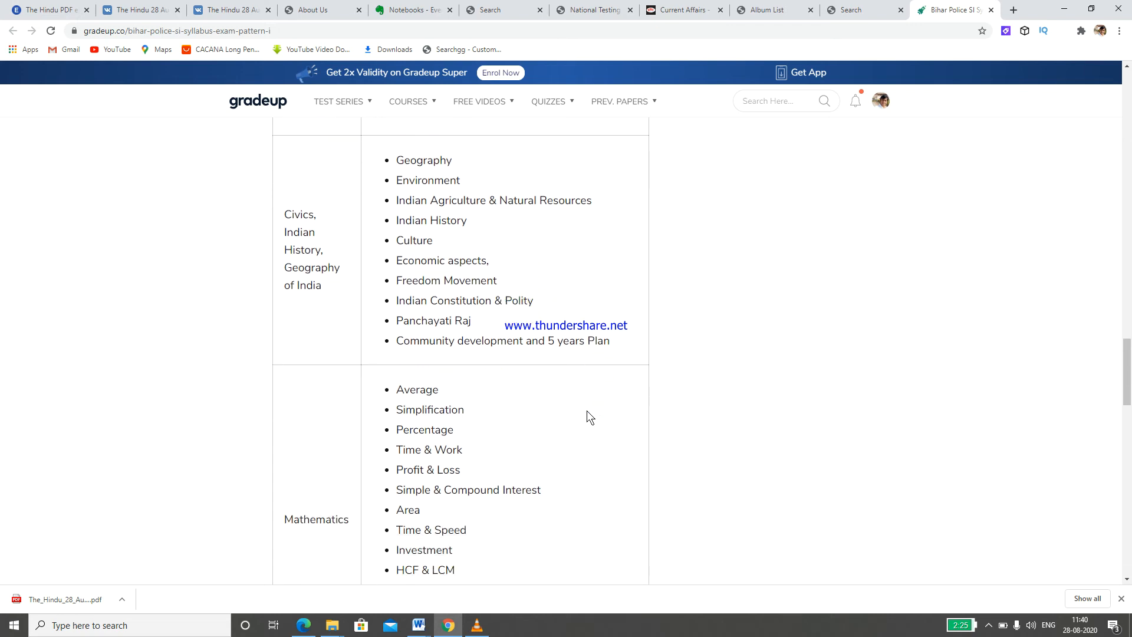
{"action": "scroll", "coordinate": [591, 417], "scroll_direction": "down", "scroll_amount": 1}
{"action": "scroll", "coordinate": [590, 417], "scroll_direction": "down", "scroll_amount": 1}
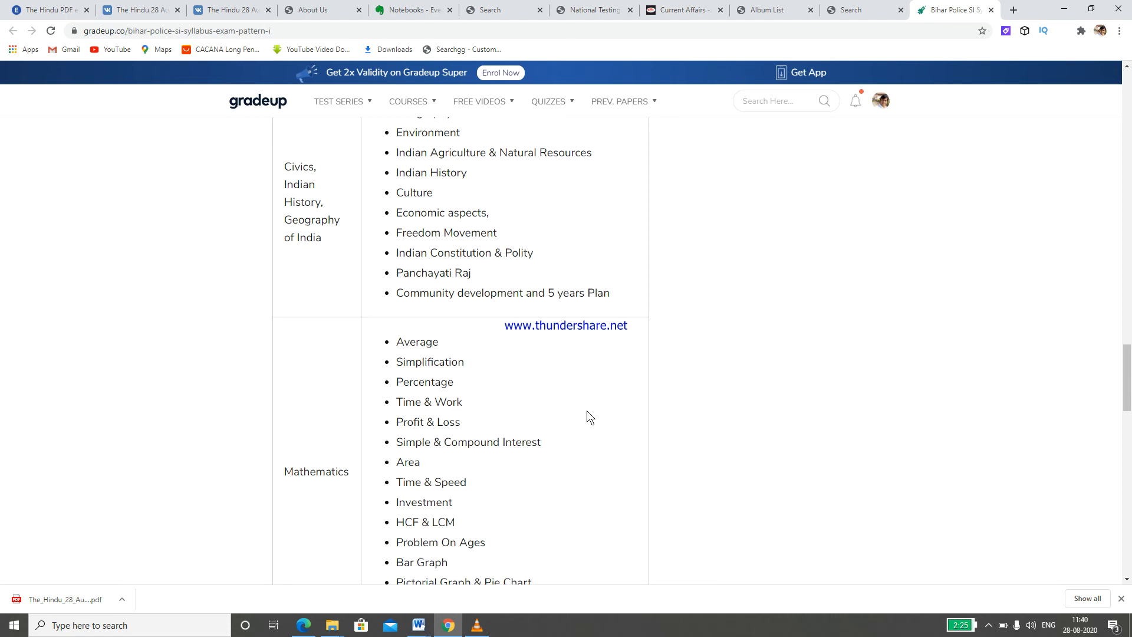
{"action": "scroll", "coordinate": [590, 417], "scroll_direction": "down", "scroll_amount": 2}
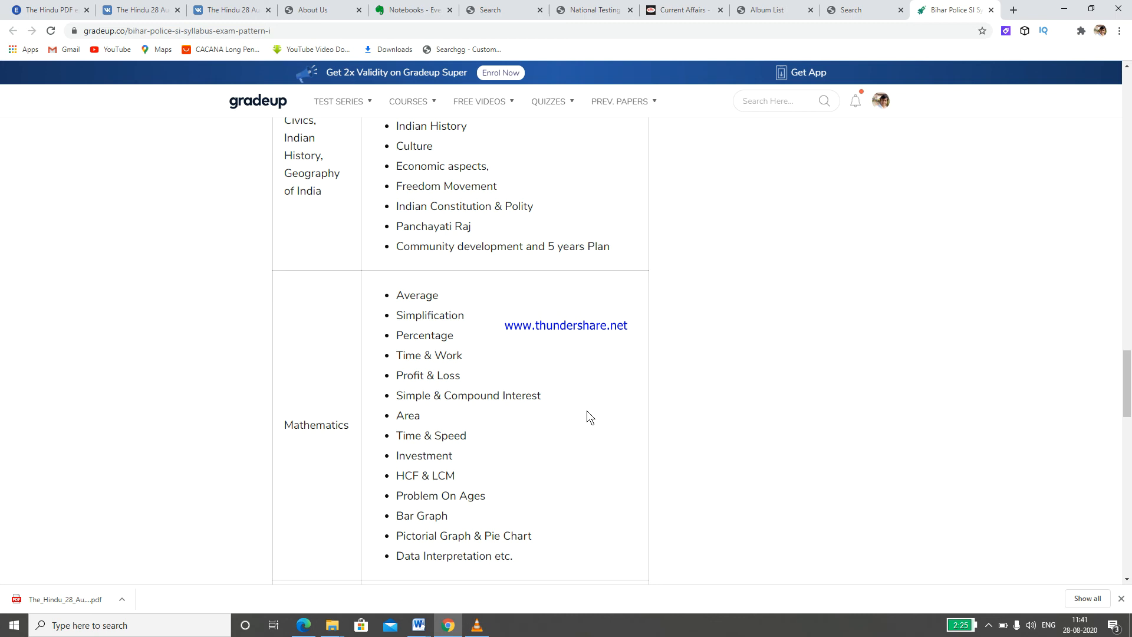
{"action": "scroll", "coordinate": [591, 417], "scroll_direction": "down", "scroll_amount": 1}
{"action": "scroll", "coordinate": [590, 418], "scroll_direction": "down", "scroll_amount": 1}
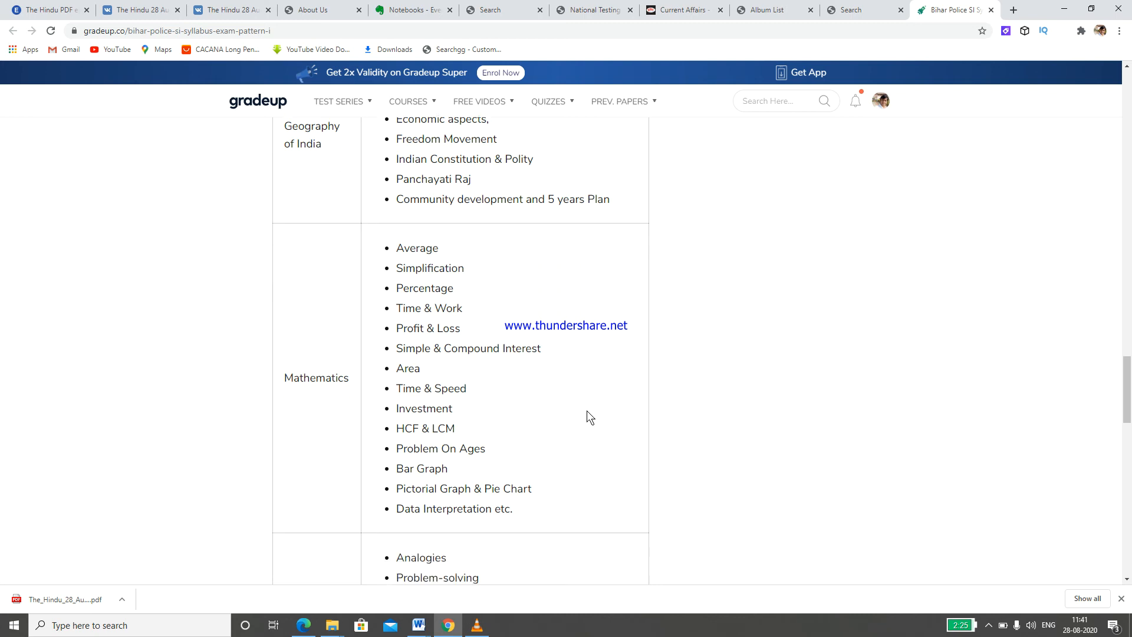
{"action": "scroll", "coordinate": [590, 418], "scroll_direction": "down", "scroll_amount": 1}
{"action": "scroll", "coordinate": [590, 418], "scroll_direction": "down", "scroll_amount": 1}
{"action": "scroll", "coordinate": [590, 417], "scroll_direction": "down", "scroll_amount": 1}
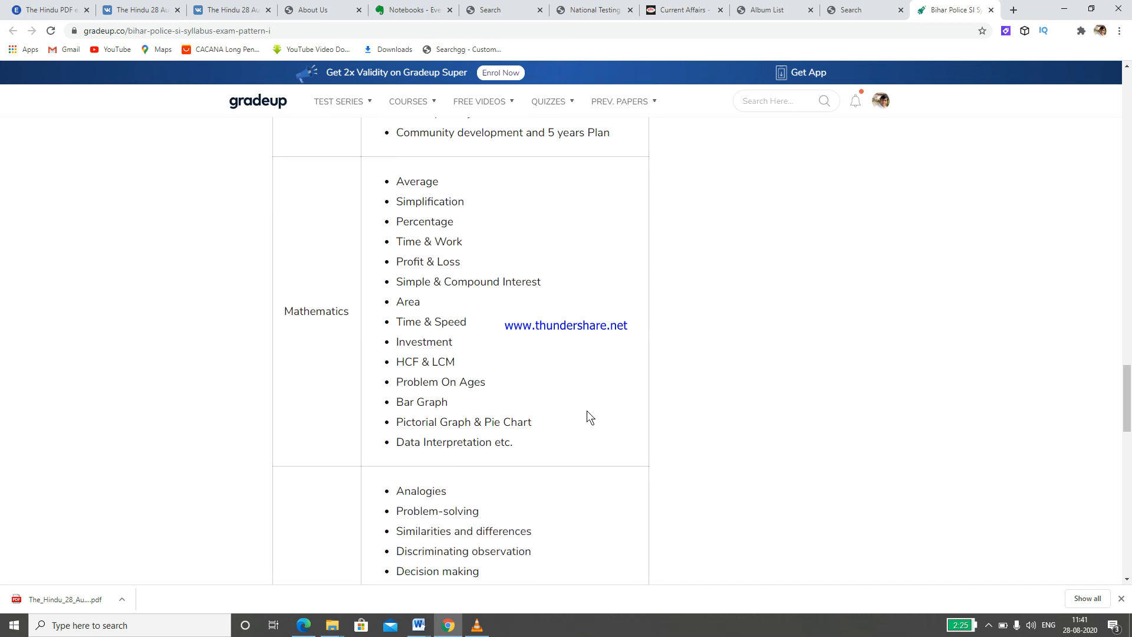
{"action": "scroll", "coordinate": [590, 418], "scroll_direction": "down", "scroll_amount": 1}
{"action": "scroll", "coordinate": [590, 417], "scroll_direction": "down", "scroll_amount": 1}
{"action": "scroll", "coordinate": [590, 418], "scroll_direction": "down", "scroll_amount": 1}
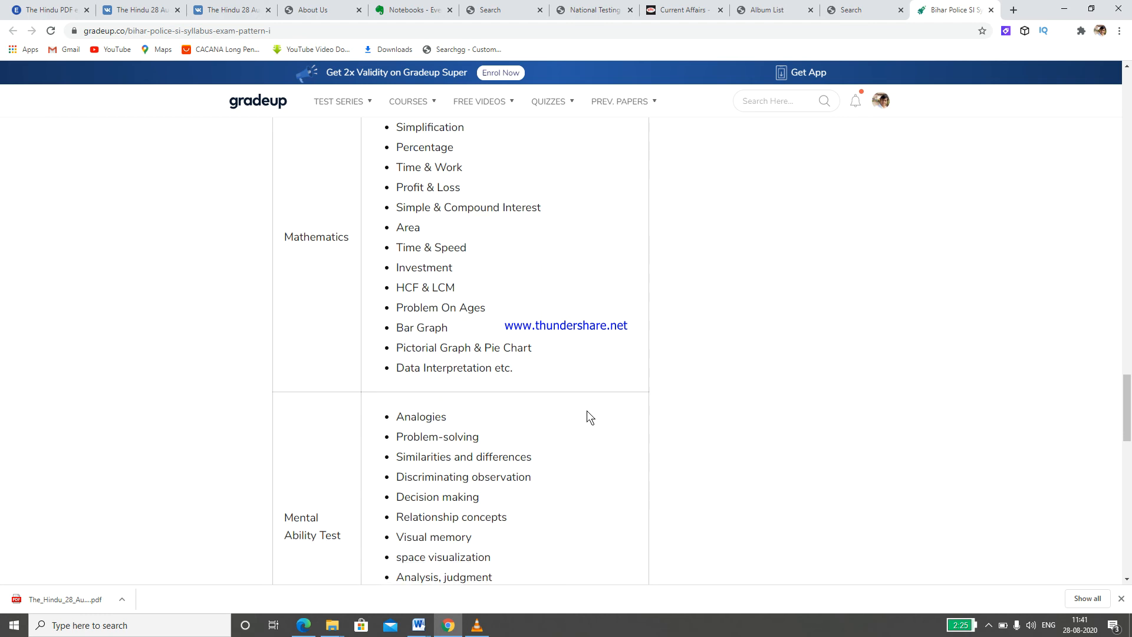
{"action": "scroll", "coordinate": [590, 418], "scroll_direction": "down", "scroll_amount": 1}
{"action": "scroll", "coordinate": [590, 418], "scroll_direction": "down", "scroll_amount": 1}
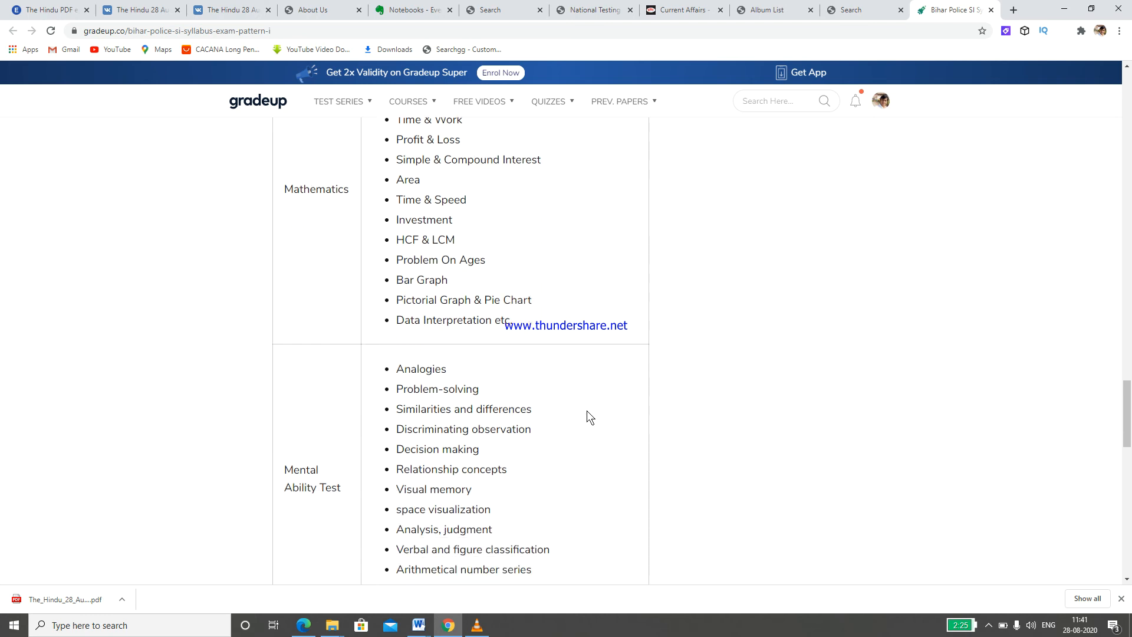
{"action": "scroll", "coordinate": [590, 418], "scroll_direction": "down", "scroll_amount": 1}
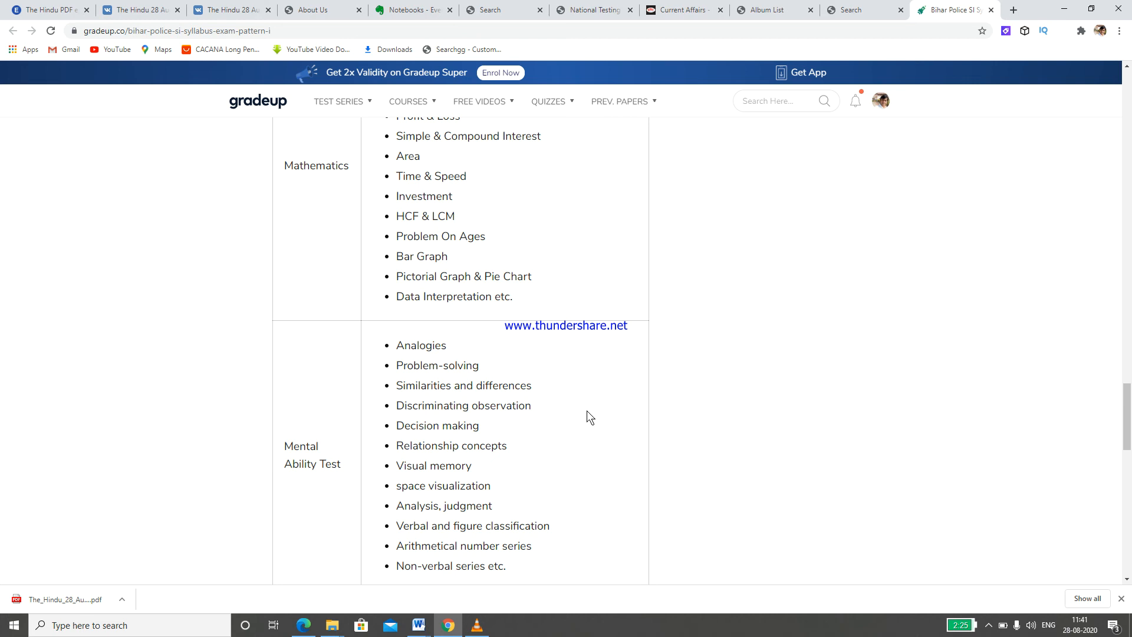
{"action": "scroll", "coordinate": [590, 418], "scroll_direction": "down", "scroll_amount": 1}
{"action": "scroll", "coordinate": [590, 418], "scroll_direction": "down", "scroll_amount": 1}
{"action": "scroll", "coordinate": [589, 418], "scroll_direction": "down", "scroll_amount": 1}
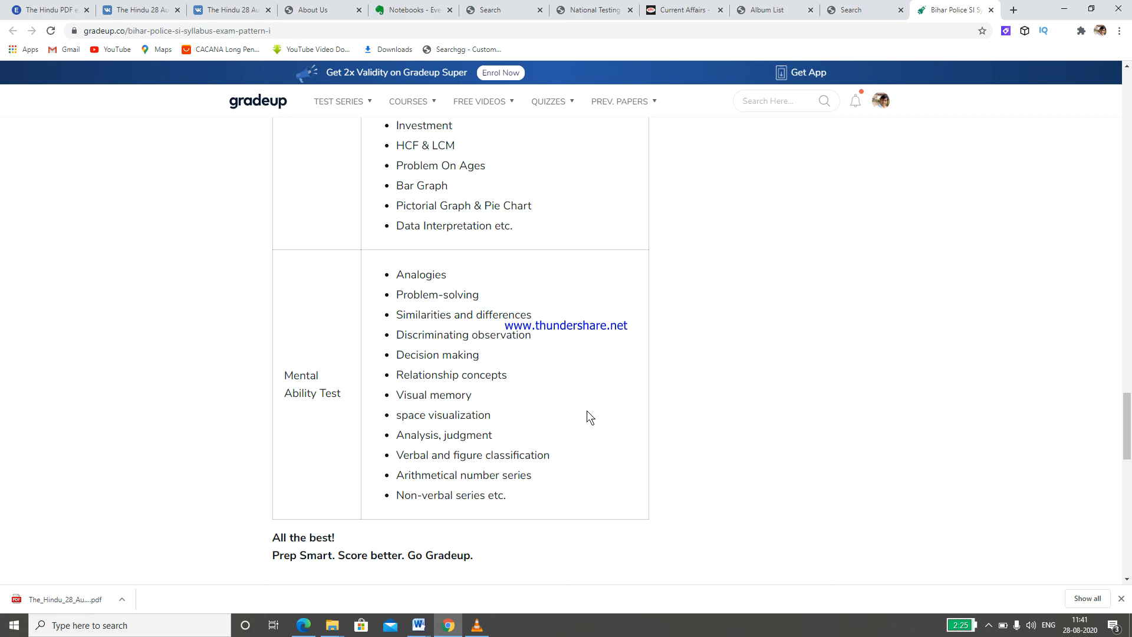
{"action": "scroll", "coordinate": [589, 416], "scroll_direction": "down", "scroll_amount": 1}
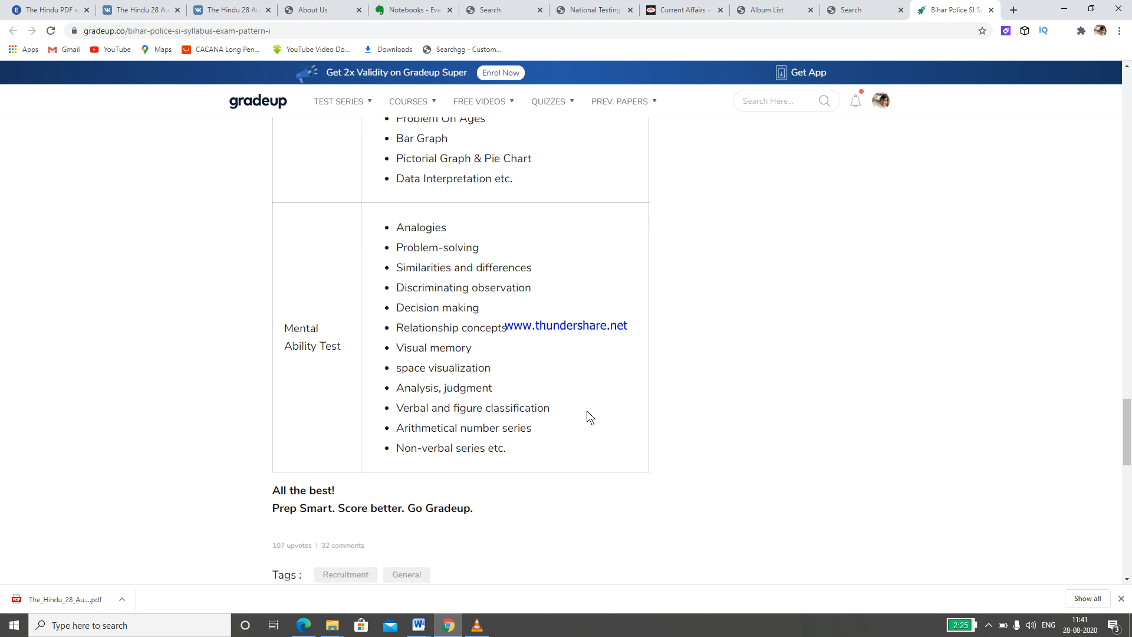
{"action": "scroll", "coordinate": [588, 417], "scroll_direction": "up", "scroll_amount": 1}
{"action": "scroll", "coordinate": [588, 417], "scroll_direction": "up", "scroll_amount": 2}
{"action": "scroll", "coordinate": [588, 417], "scroll_direction": "up", "scroll_amount": 3}
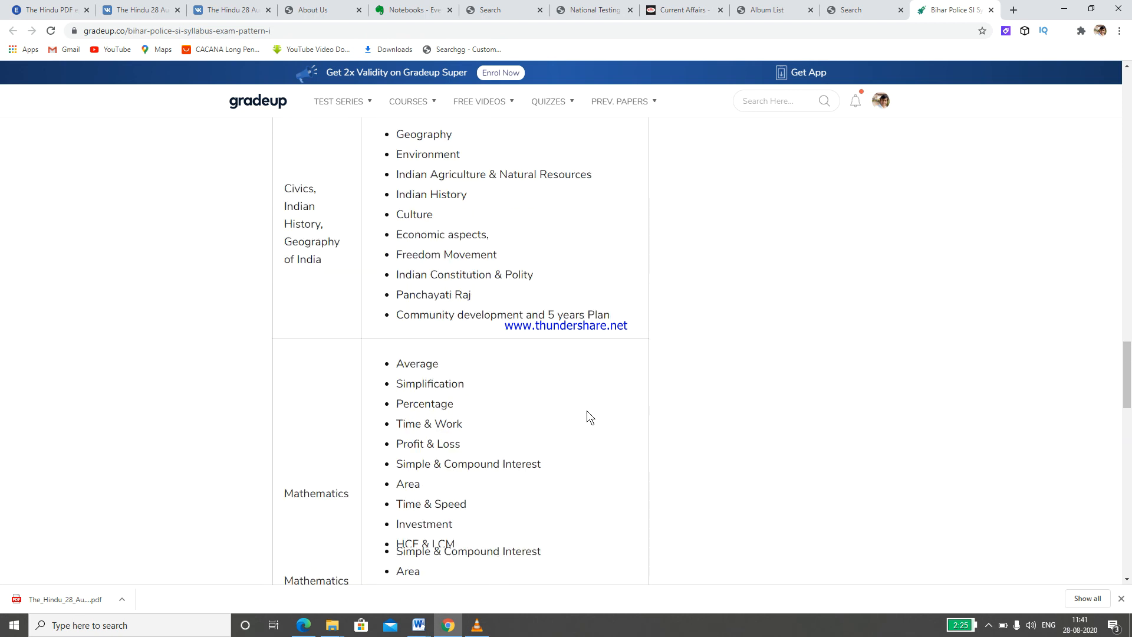
{"action": "scroll", "coordinate": [589, 416], "scroll_direction": "up", "scroll_amount": 3}
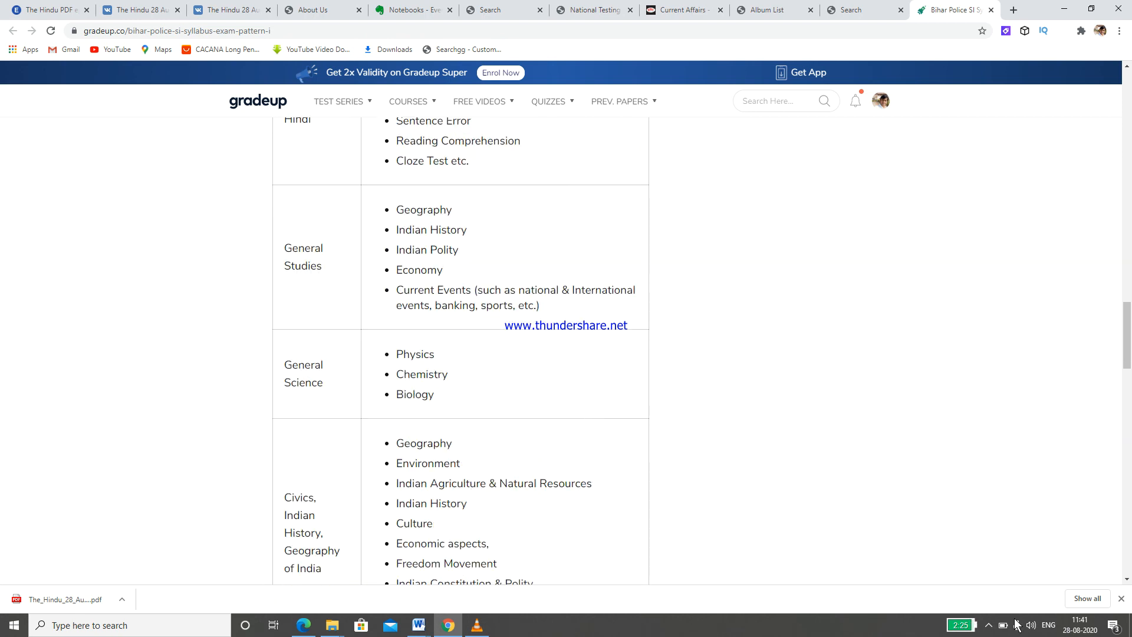